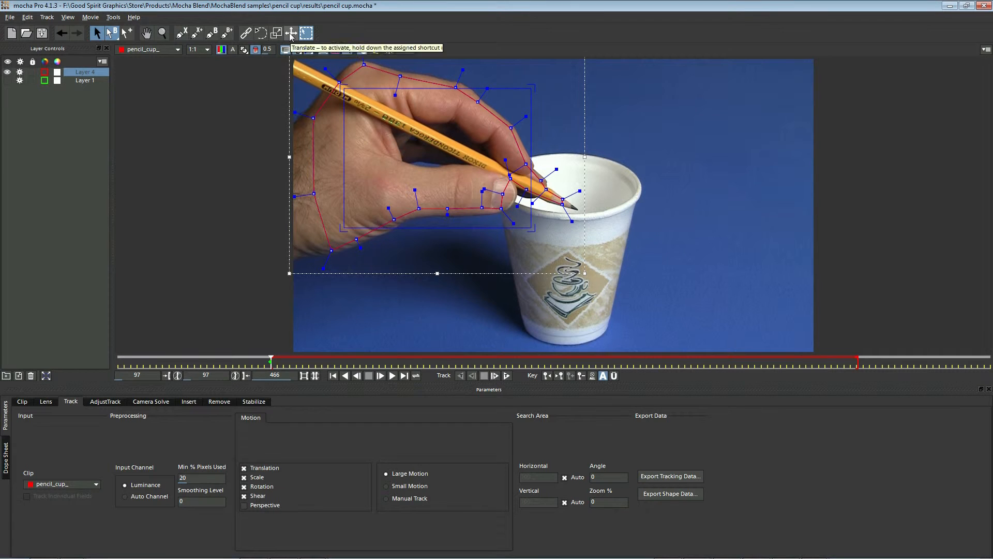
Step: Shrink Layer 4's planar surface to a small square and place it on the pencil tip
left_click_drag(428, 160, 569, 212)
key("t")
mouse_move(613, 144)
left_mouse_down()
mouse_move(611, 202)
mouse_move(558, 218)
mouse_move(722, 163)
mouse_move(523, 164)
left_mouse_up()
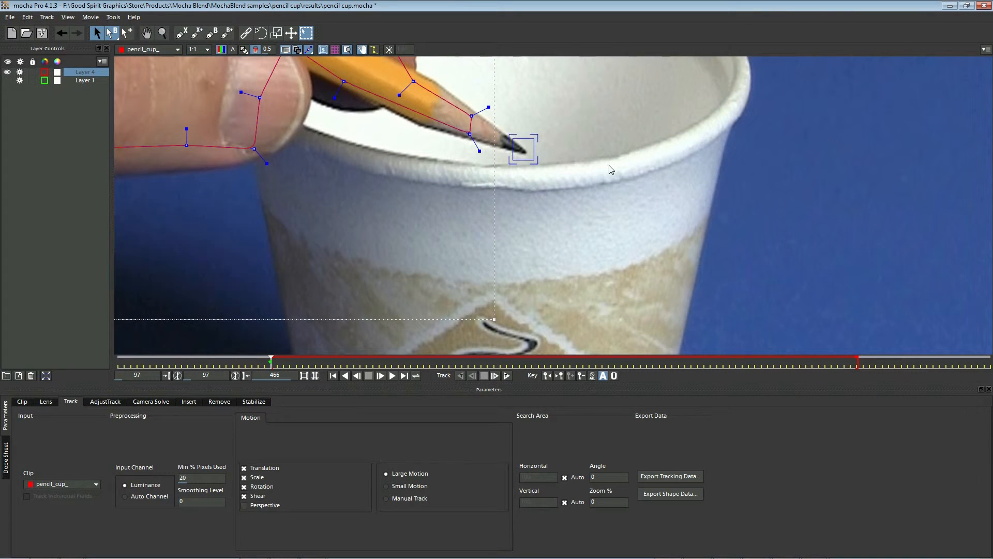
key("z")
left_click_drag(614, 168, 660, 270)
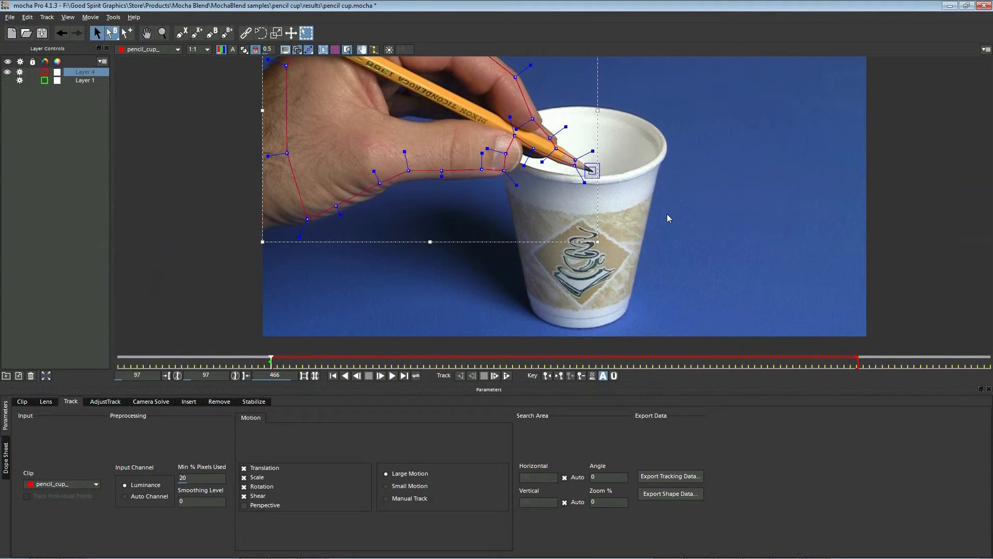
scroll(667, 218, "up", 2)
scroll(668, 218, "down", 3)
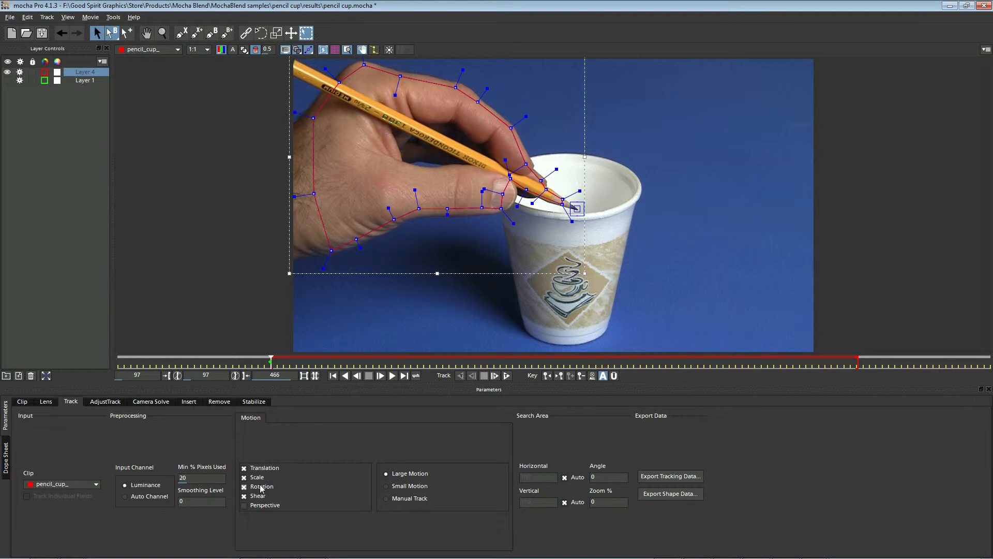
Step: Exclude Shear from the tracked motion and track Layer 4 forward from frame 97 to 466
left_click(246, 496)
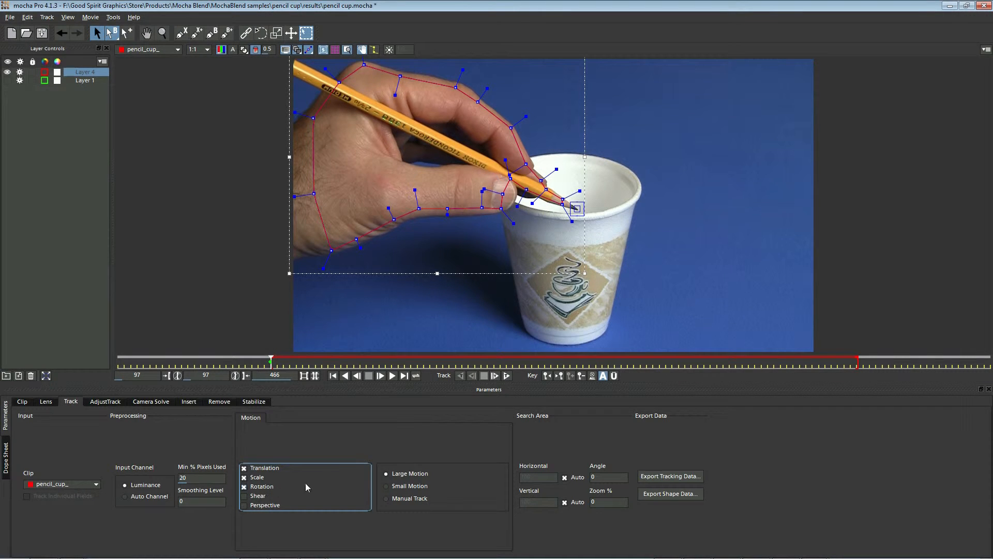
left_click(507, 376)
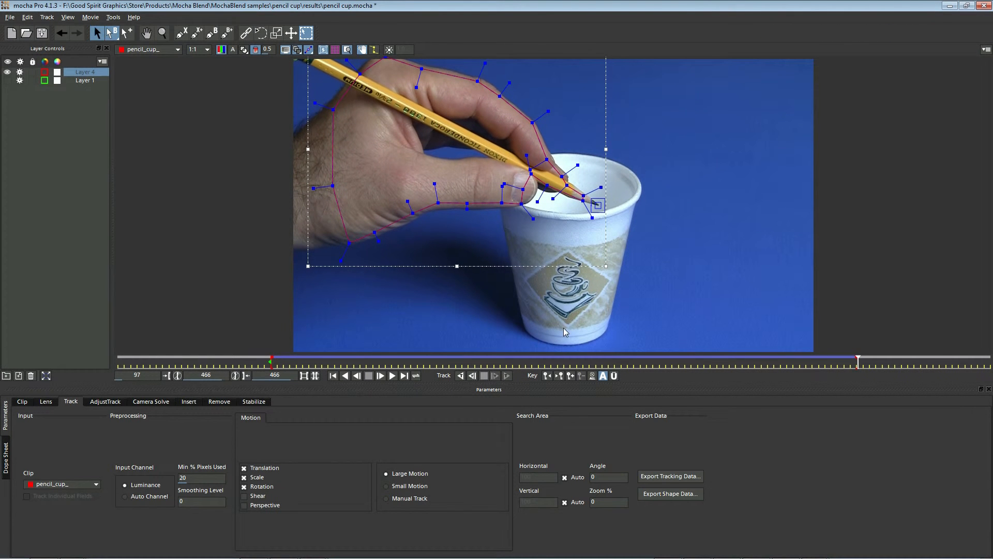
Step: Check the track up close by scrubbing the clip with the view stabilized on the surface at the pencil tip
key("z")
mouse_move(623, 209)
left_mouse_down()
mouse_move(647, 119)
mouse_move(649, 212)
mouse_move(636, 88)
mouse_move(618, 186)
left_mouse_up()
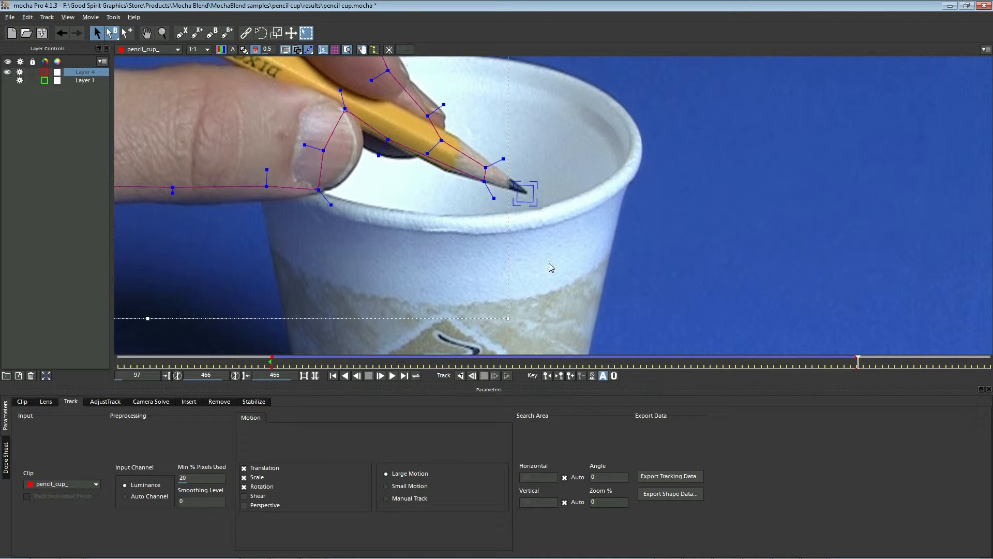
left_click_drag(858, 359, 769, 372)
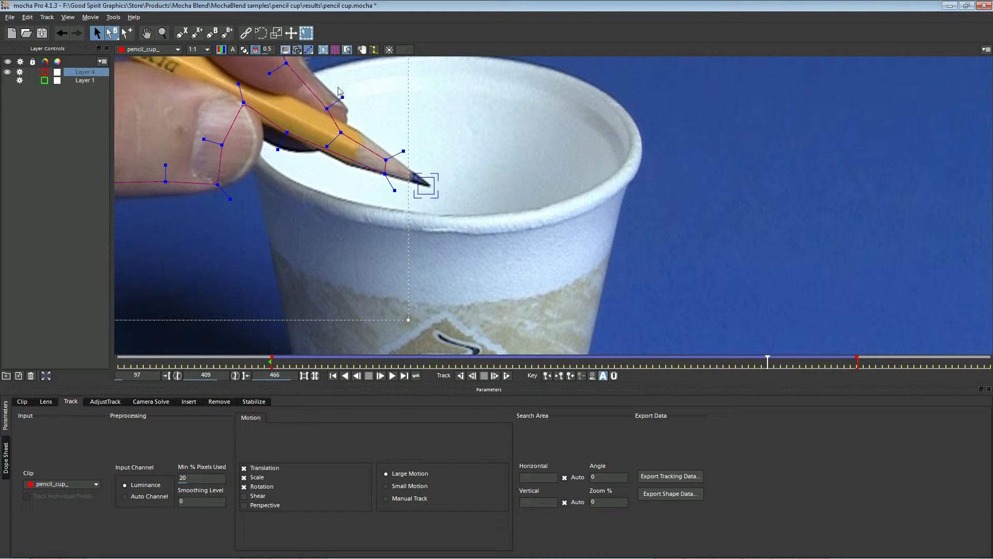
left_click(361, 50)
mouse_move(768, 360)
left_mouse_down()
mouse_move(857, 362)
mouse_move(573, 364)
mouse_move(394, 409)
mouse_move(270, 397)
left_mouse_up()
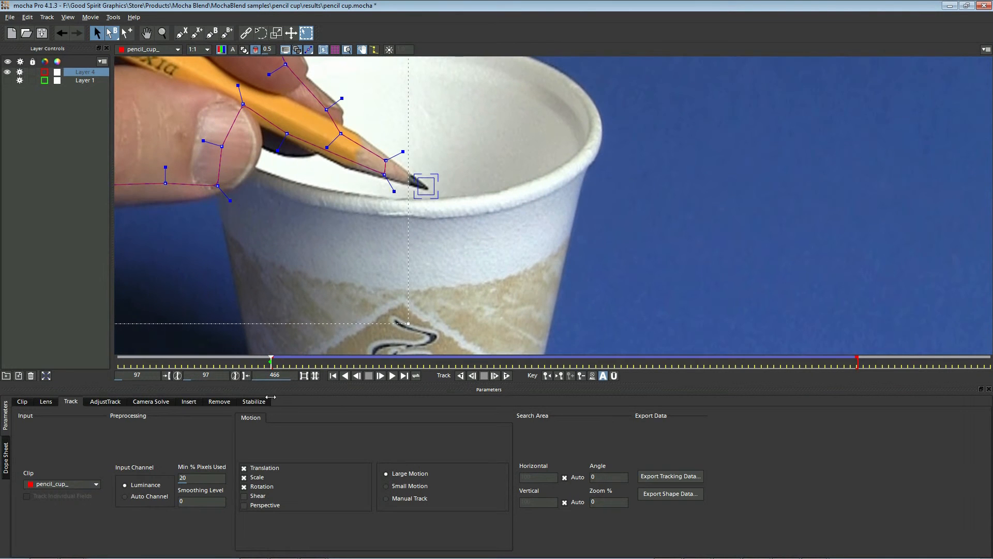
scroll(499, 268, "down", 4)
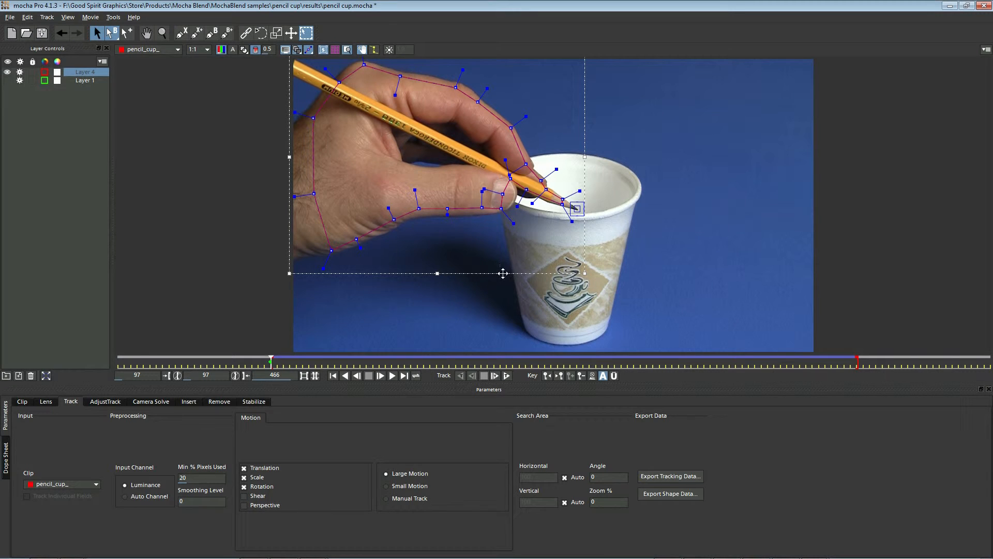
Step: Copy Layer 4's tracking data in MochaBlend format to the clipboard and paste it into MochaBlend data slot 1 in Cinema 4D
left_click(689, 478)
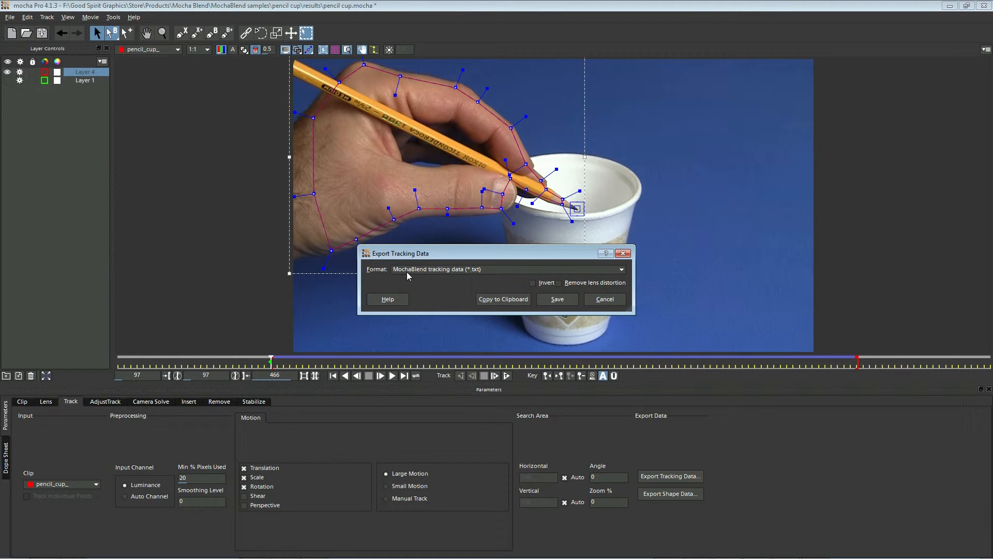
left_click(513, 300)
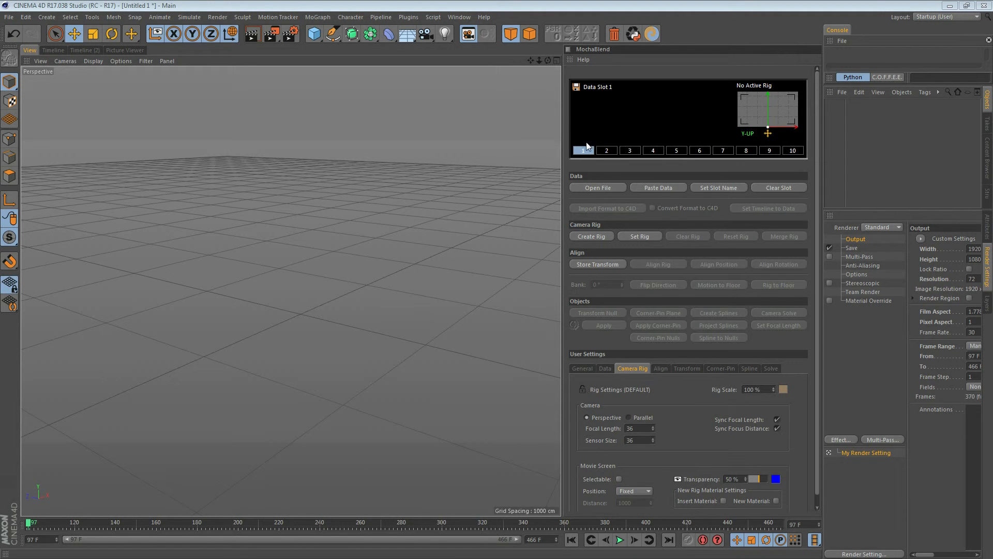
left_click(659, 188)
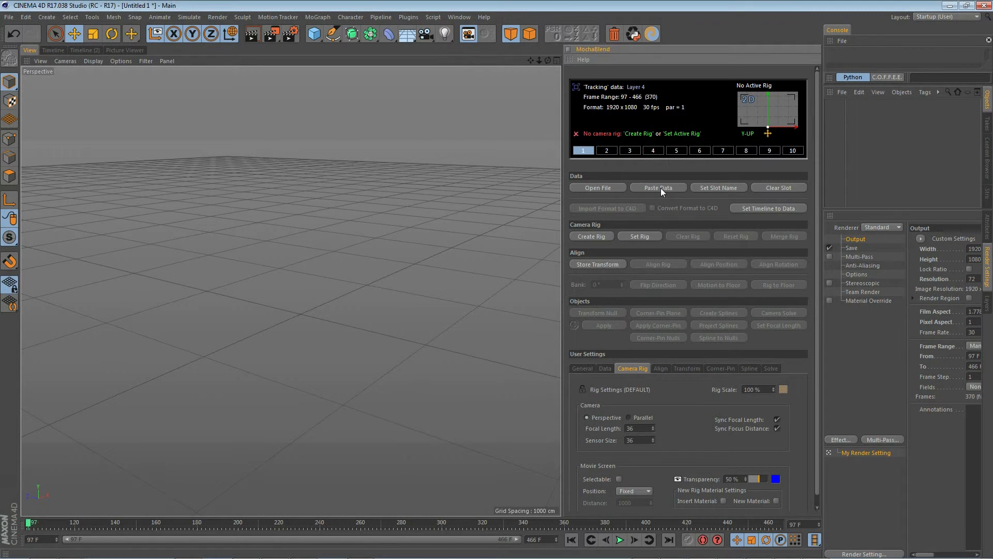
Step: Create a MochaBlend camera rig for the pasted data and set the timeline to the data's frame range
left_click(636, 134)
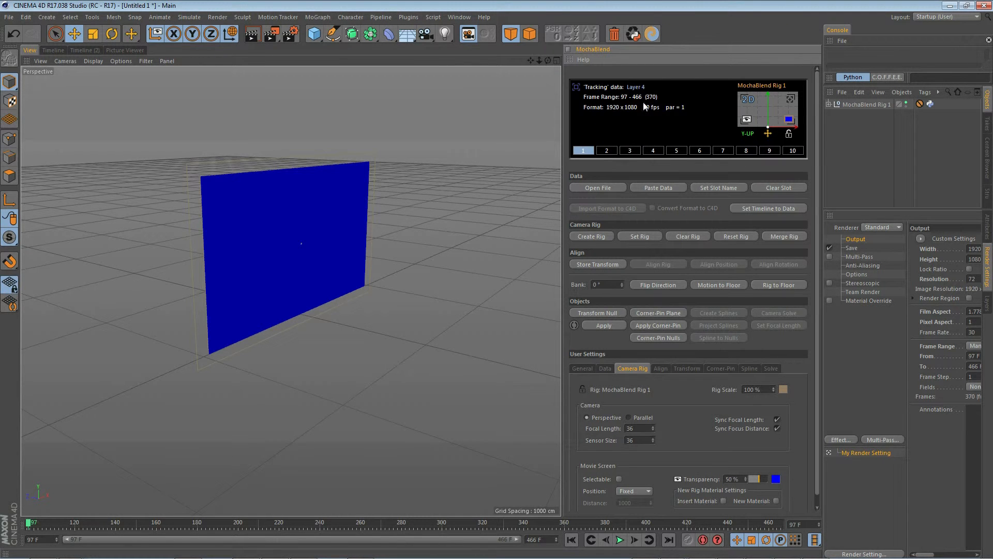
left_click(751, 206)
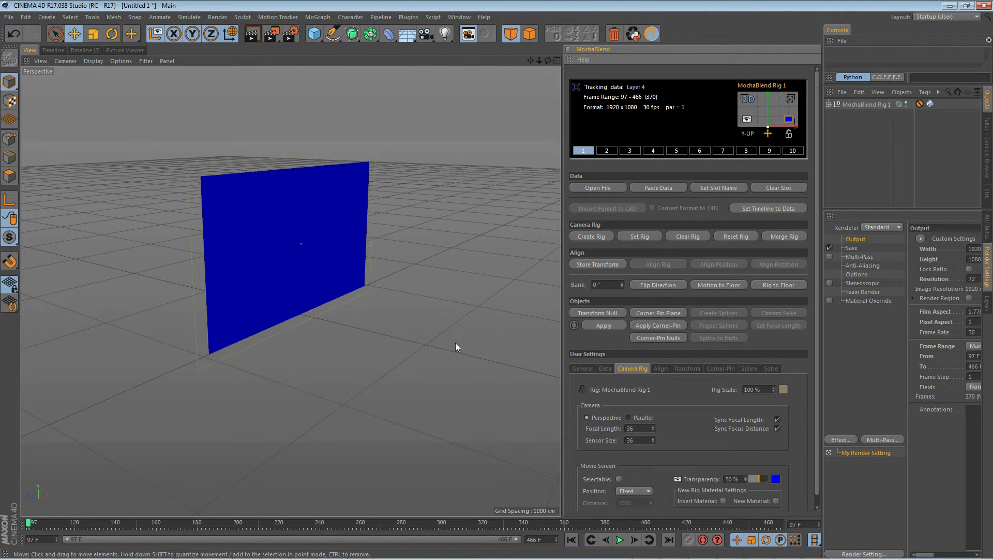
Step: Load pencil_cup_00001.jpg from the pencil cup folder as footage on the rig's movie screen
key("alt+Tab")
left_click(496, 245)
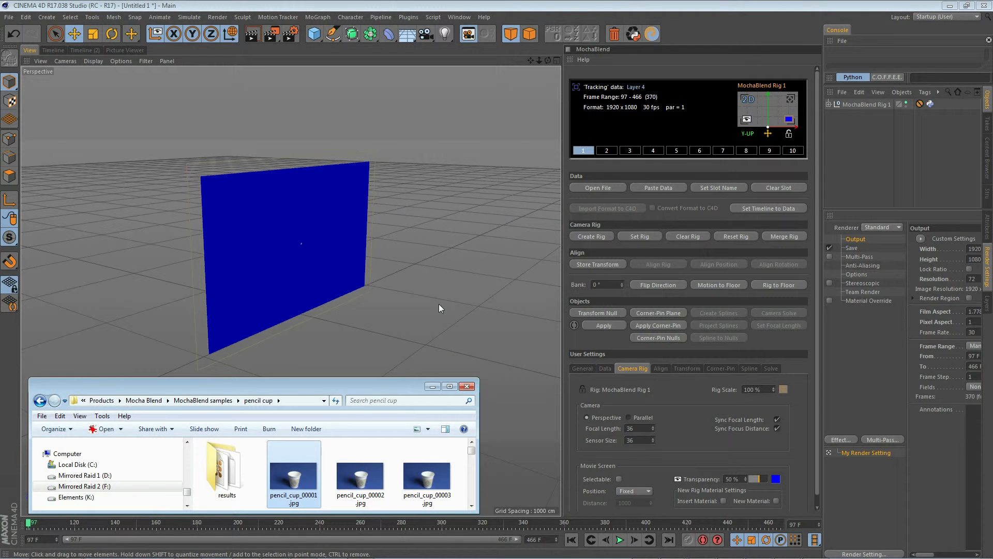
left_click_drag(314, 456, 438, 355)
left_click_drag(768, 102, 768, 101)
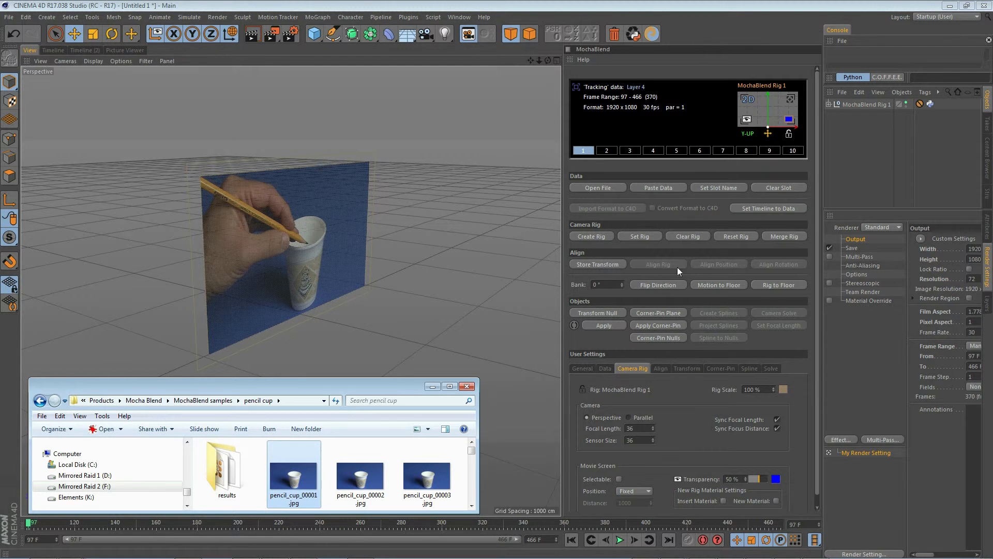
Step: Create a 2D transform null from the tracking data and check its motion through the rig camera
left_click(609, 311)
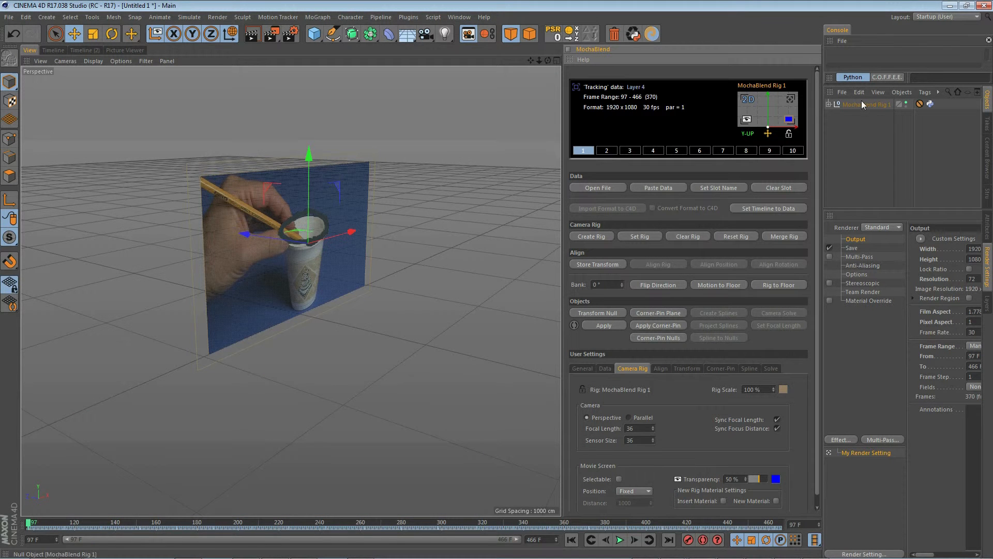
left_click(828, 104)
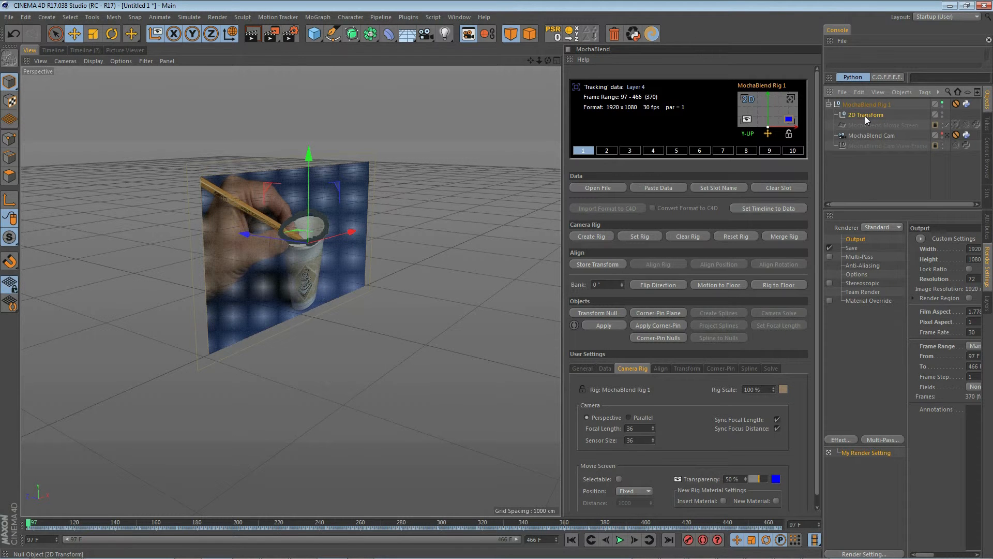
left_click(791, 101)
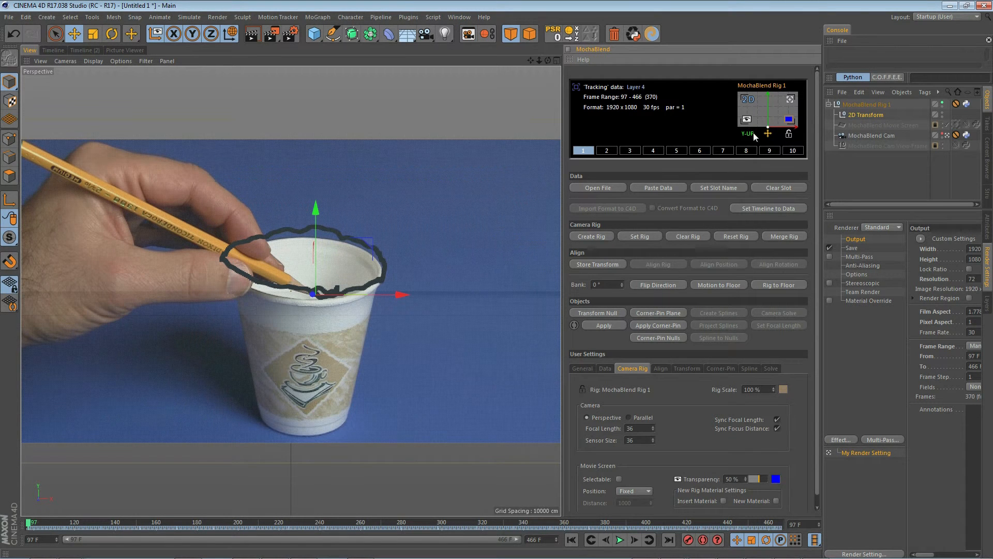
mouse_move(29, 525)
left_mouse_down()
mouse_move(470, 523)
mouse_move(16, 529)
left_mouse_up()
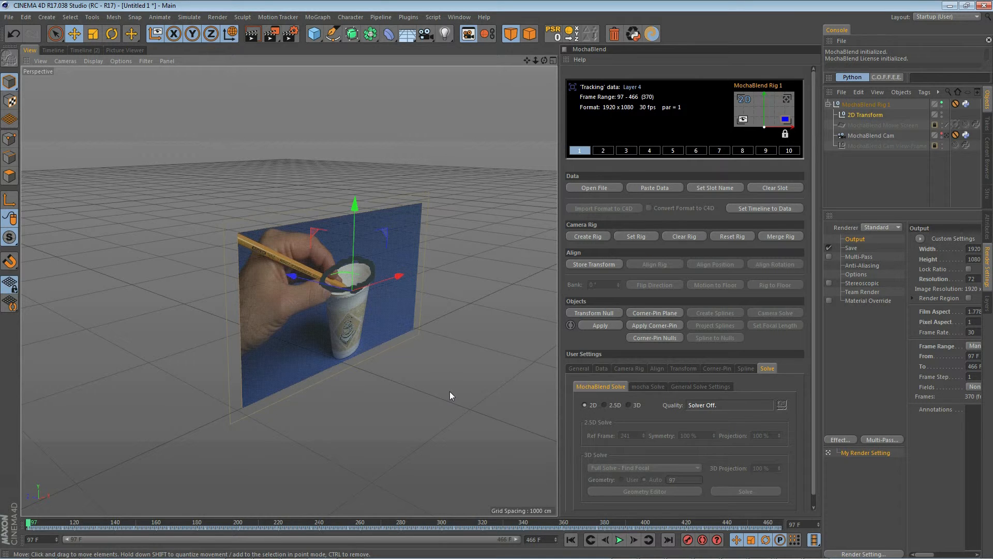
Step: Switch the rig's solve from 2D to 2.5D and create a transform null from it
left_click(746, 104)
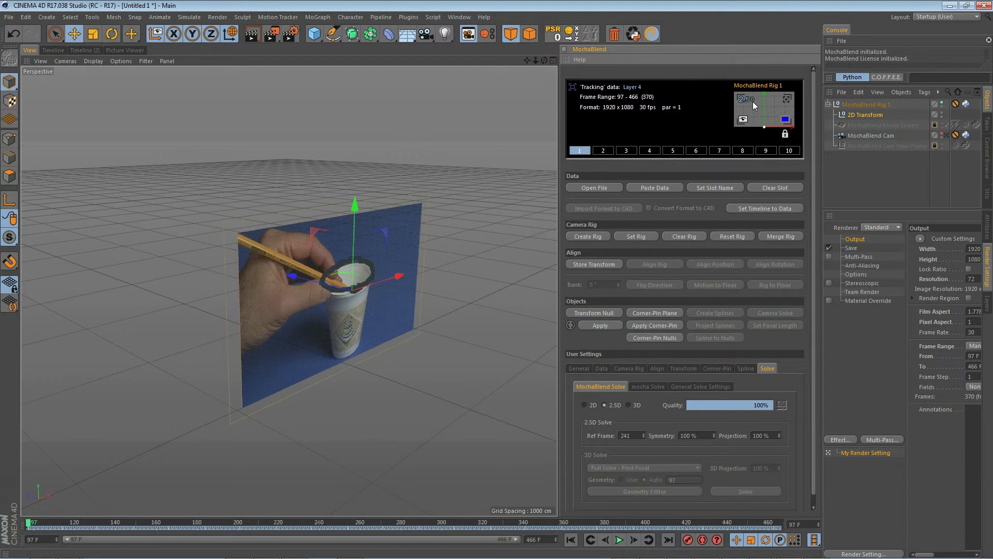
left_click(602, 312)
left_click_drag(376, 355, 400, 352, "alt")
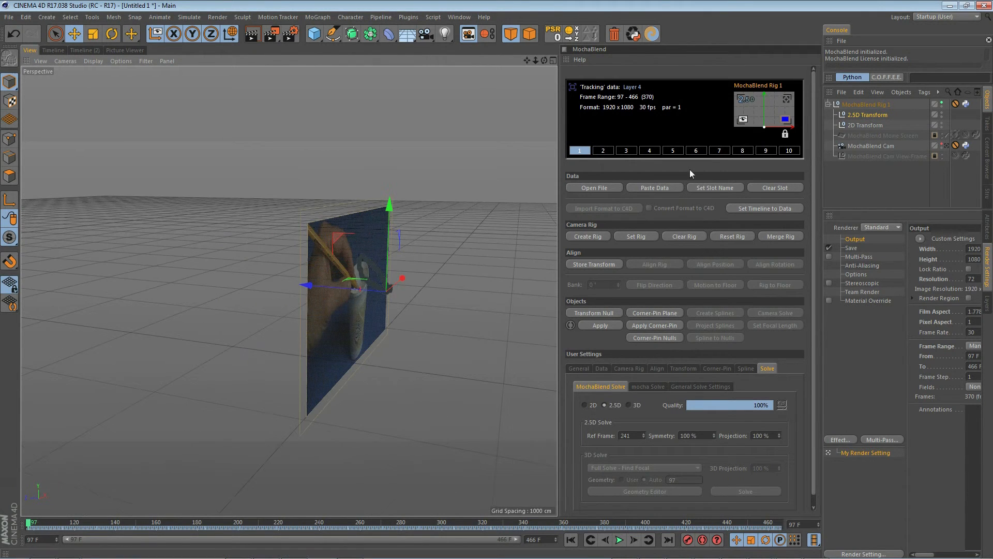
Step: Compare the 2.5D and 2D transform nulls through the rig camera and from an angled perspective view
left_click(787, 99)
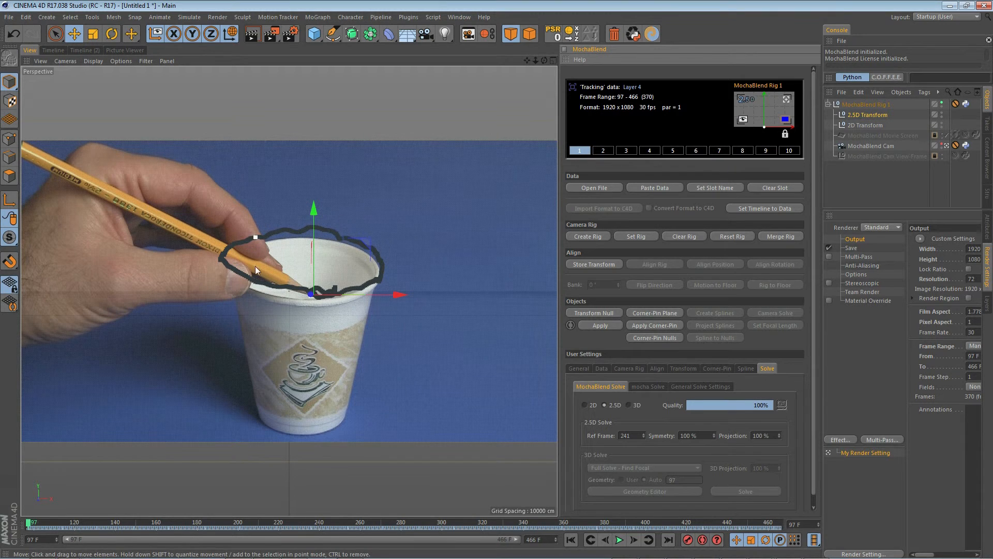
left_click(868, 125)
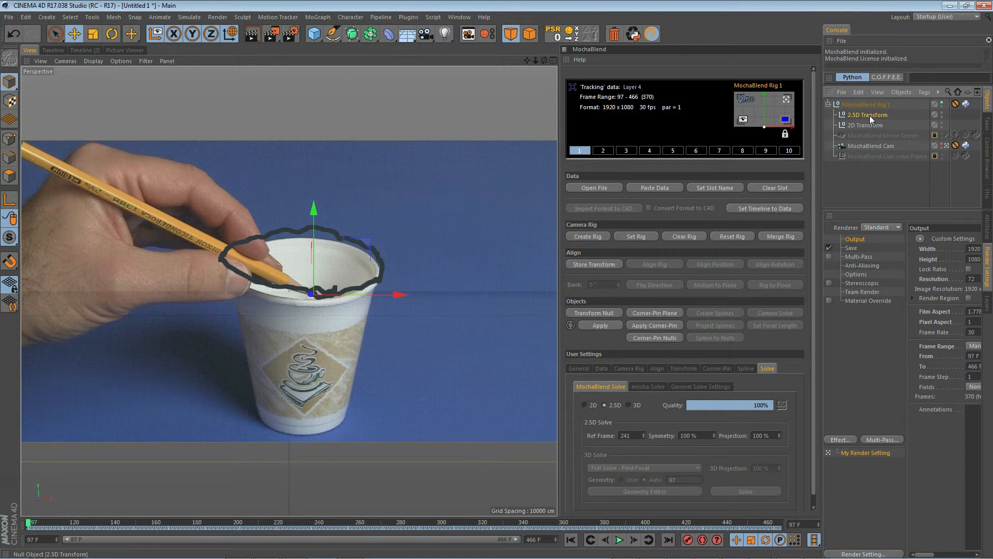
left_click(787, 101)
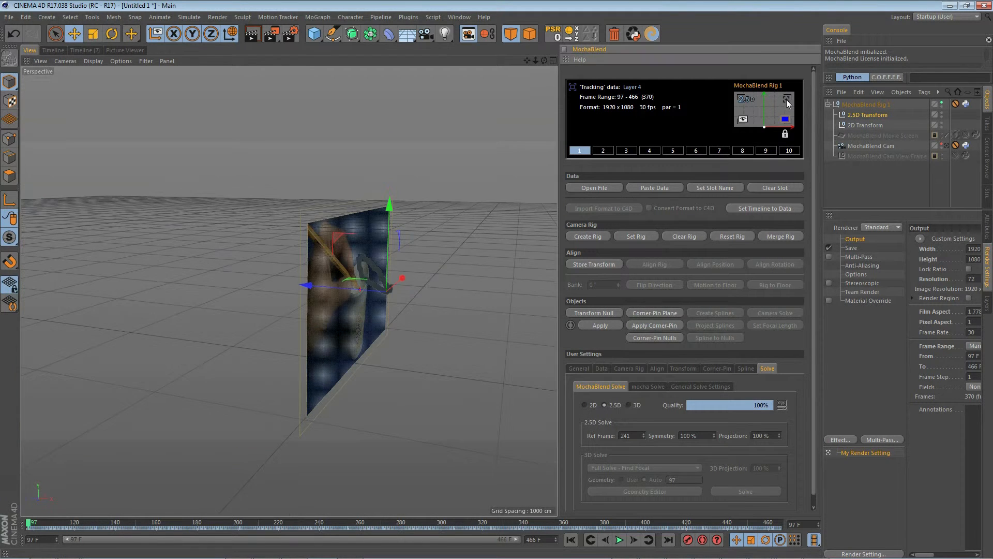
left_click_drag(455, 342, 429, 351, "alt")
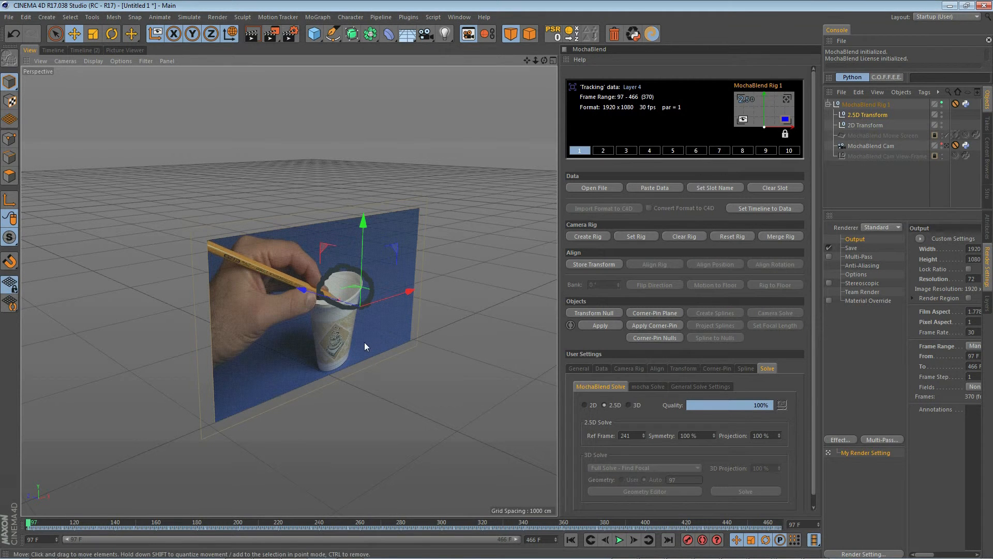
mouse_move(372, 367)
left_mouse_down("alt")
mouse_move(400, 359)
mouse_move(389, 362)
left_mouse_up("alt")
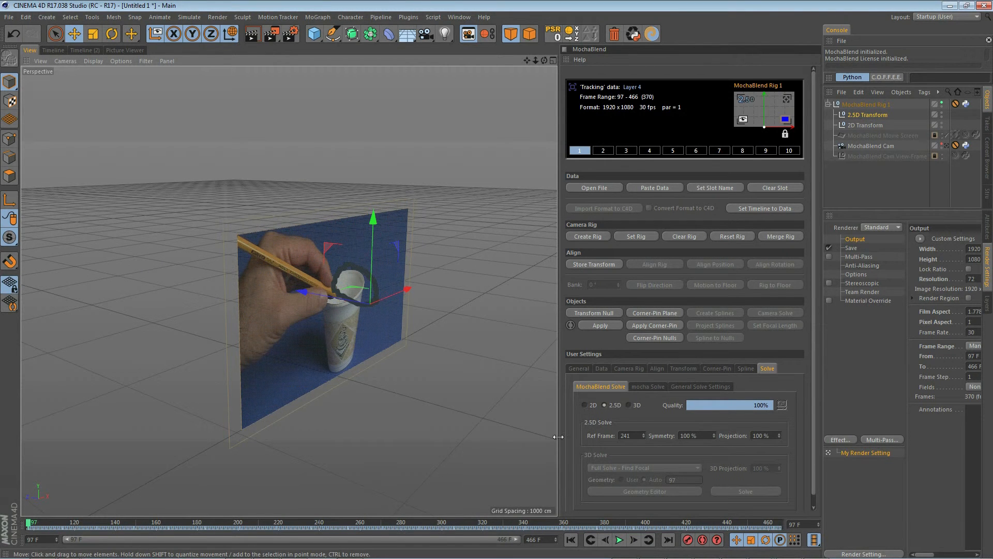
Step: Set the 2.5D solve's projection to 50% and apply it to the 2.5D Transform null
left_click(780, 434)
left_click_drag(781, 437, 779, 461)
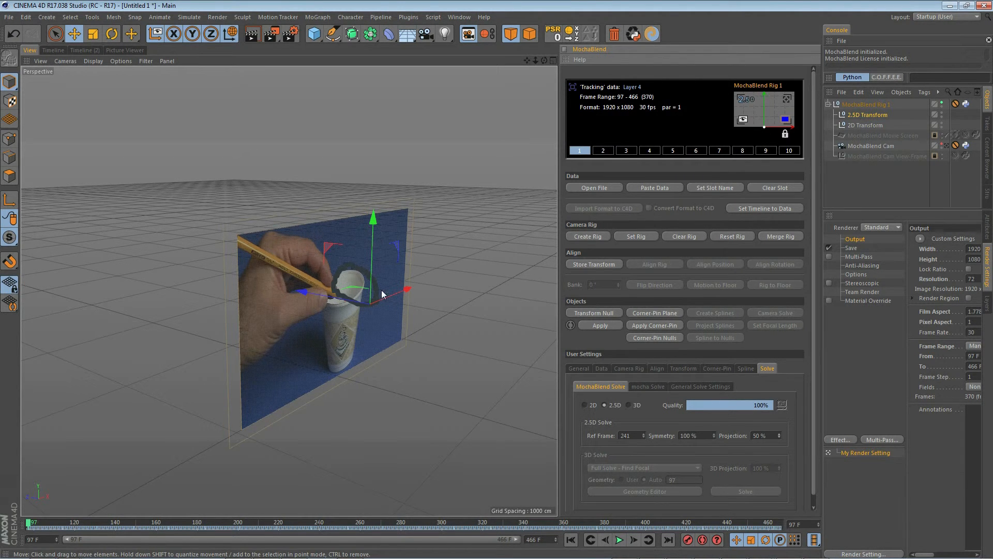
left_click(601, 325)
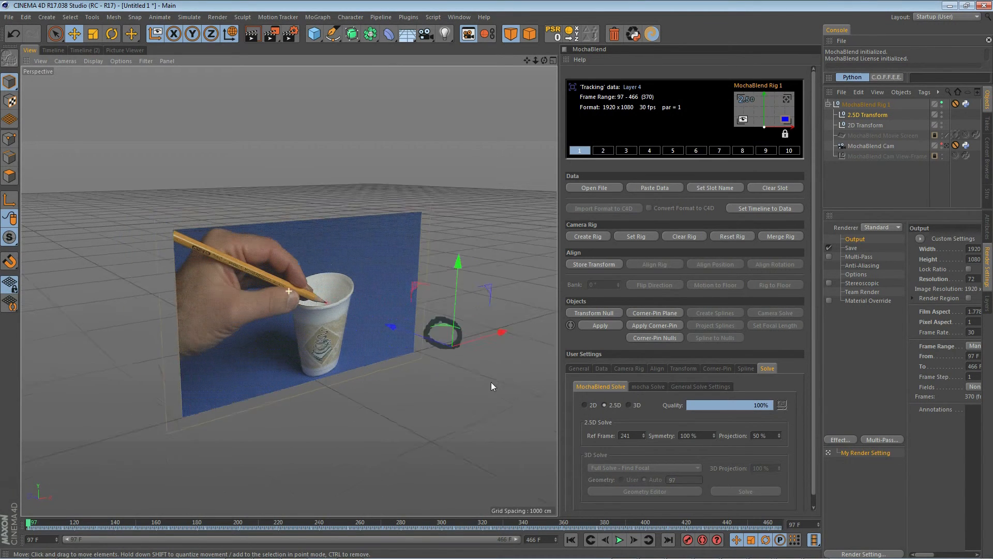
Step: Check the reprojected null against the footage by scrubbing through the rig camera, and return to the perspective view
left_click(786, 100)
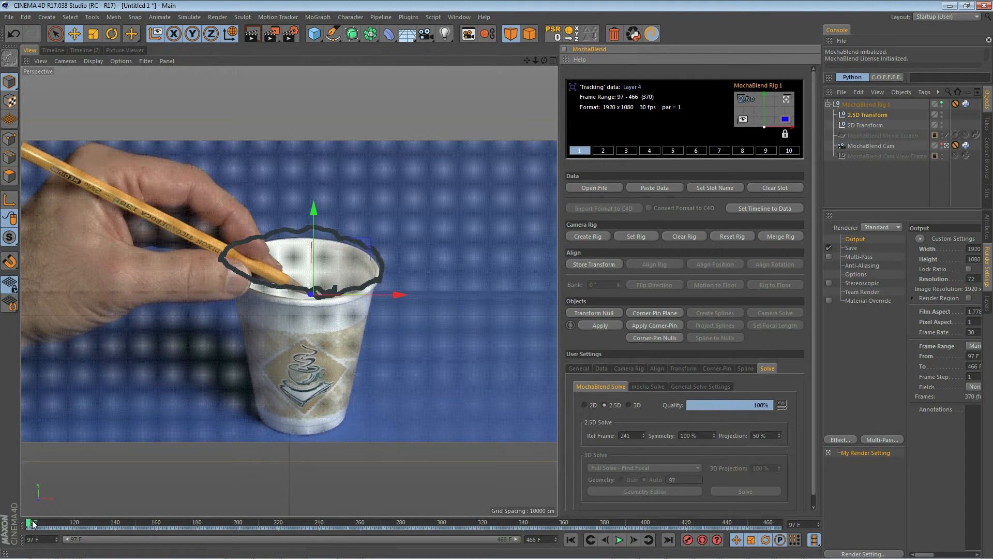
mouse_move(31, 526)
left_mouse_down()
mouse_move(474, 529)
mouse_move(30, 540)
left_mouse_up()
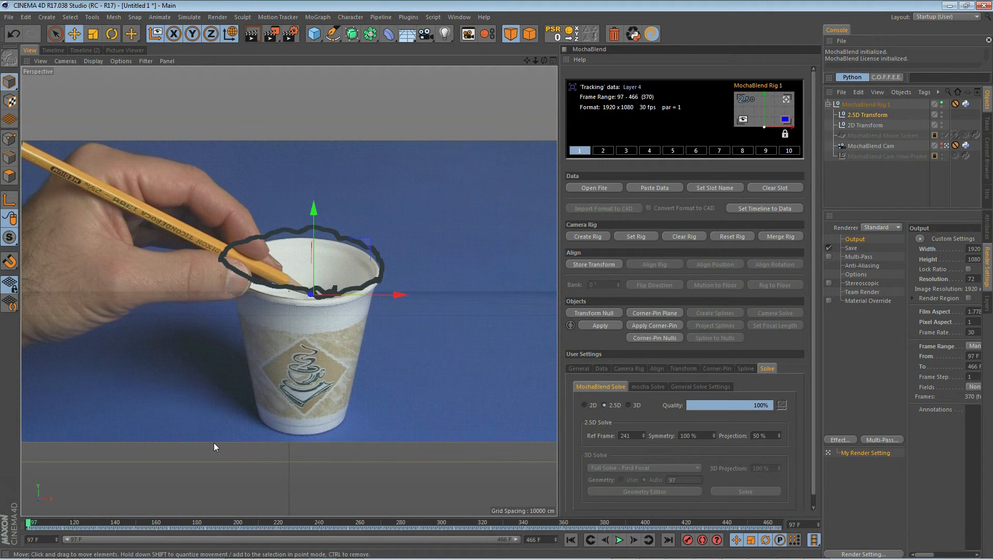
left_click(787, 101)
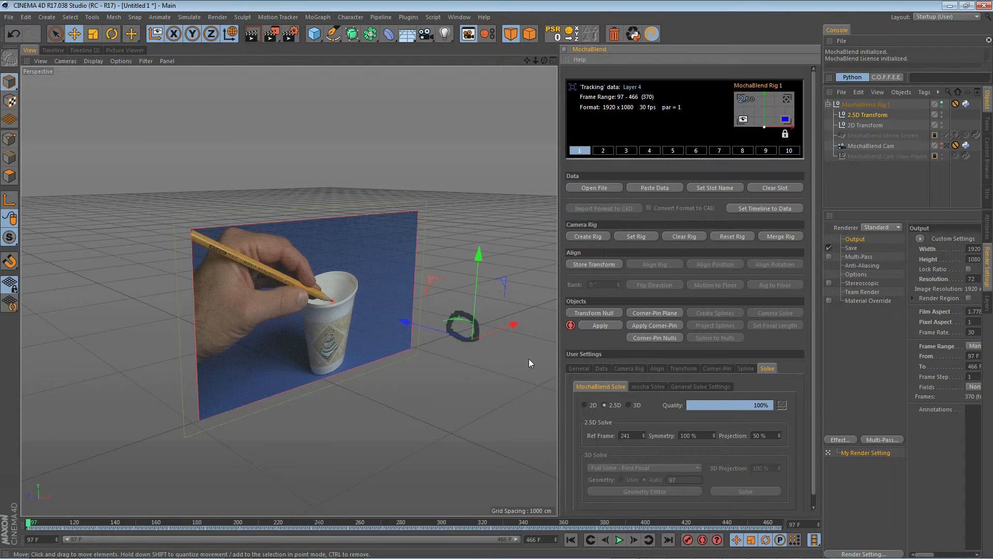
Step: Try a 2.5D solve projection of 250%, and finally set it to 70% for the 2.5D Transform null
left_click_drag(780, 433, 814, 419)
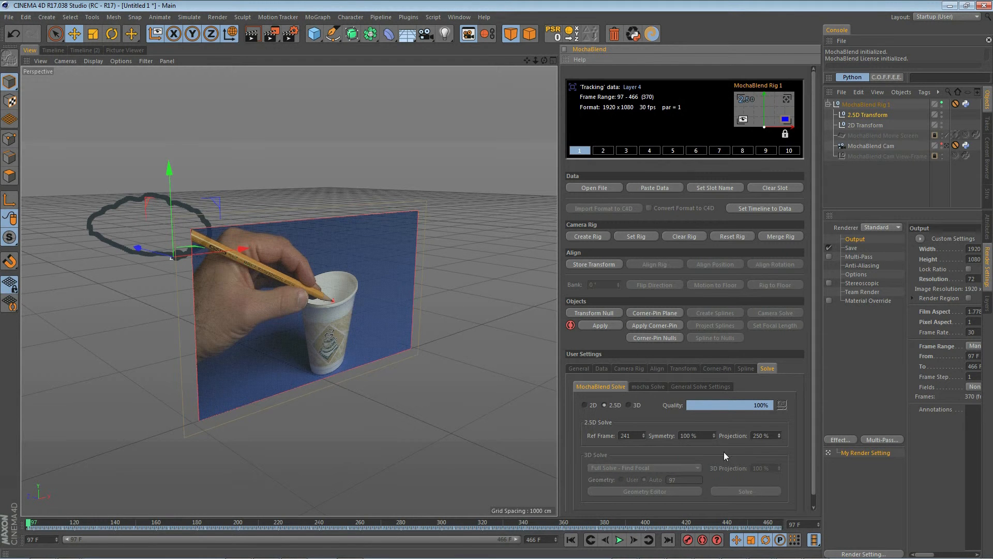
mouse_move(780, 437)
left_mouse_down()
mouse_move(772, 482)
mouse_move(780, 437)
left_mouse_up()
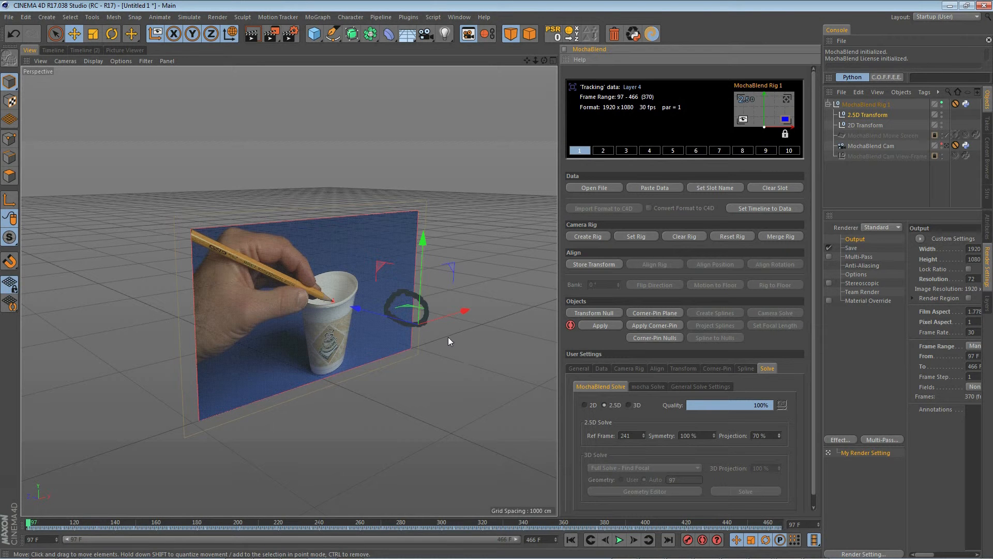
Step: Set the rig camera's focal length to 56 and inspect the 2.5D Transform null's motion path from several angles
left_click(635, 368)
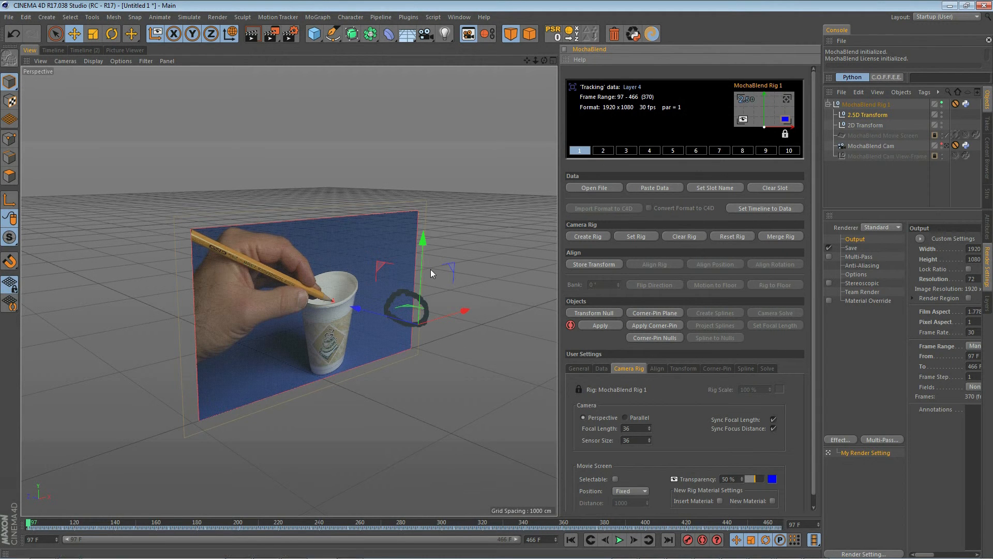
left_click_drag(452, 357, 400, 415, "alt")
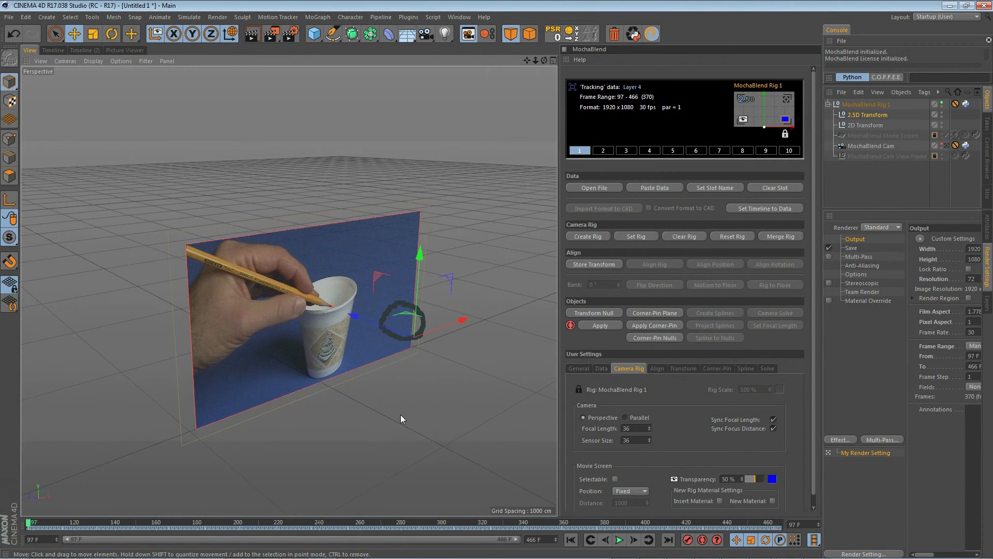
left_click_drag(649, 428, 650, 414)
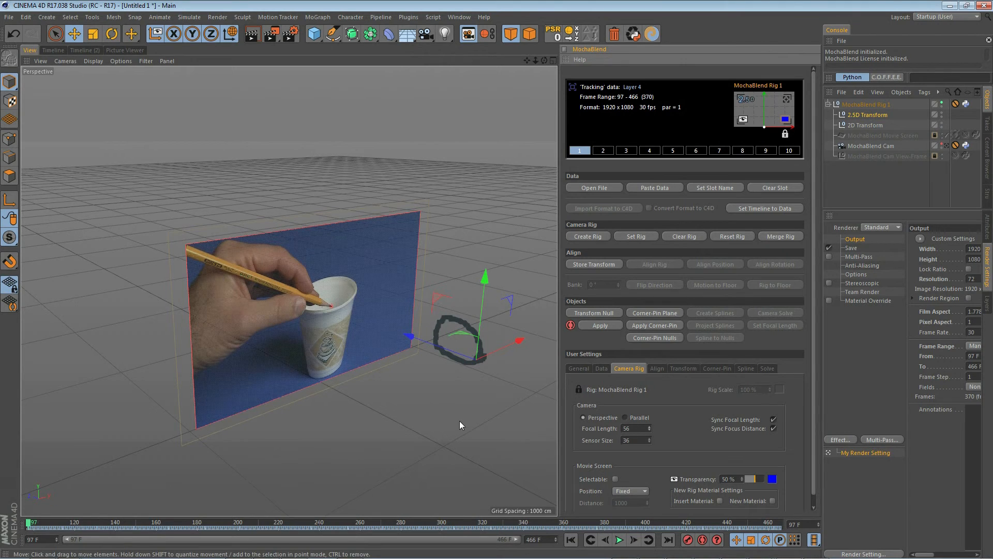
left_click_drag(468, 421, 492, 397, "alt")
left_click_drag(487, 310, 404, 394, "alt")
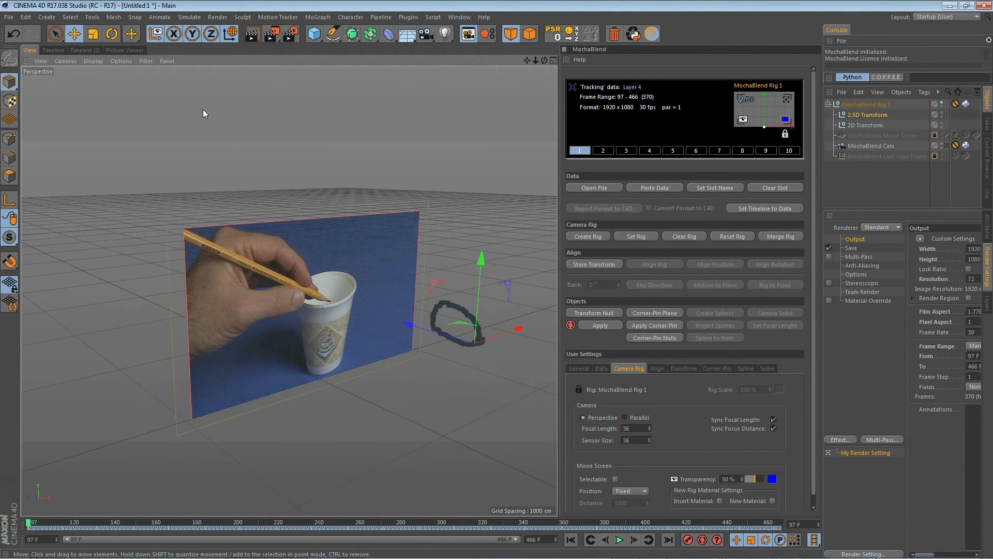
scroll(177, 138, "down", 3)
scroll(409, 187, "up", 4)
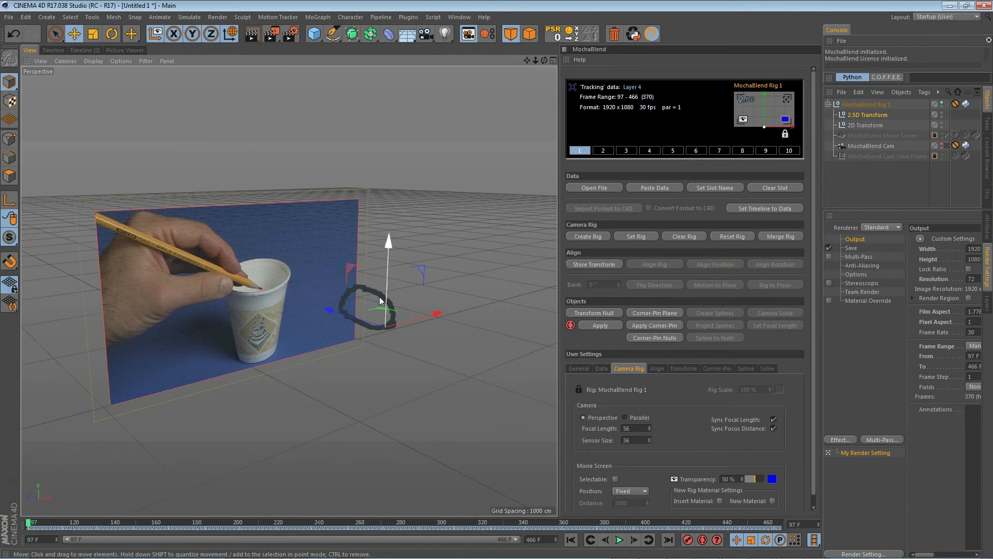
mouse_move(338, 375)
left_mouse_down("alt")
mouse_move(342, 367)
mouse_move(320, 391)
mouse_move(345, 389)
mouse_move(327, 392)
left_mouse_up("alt")
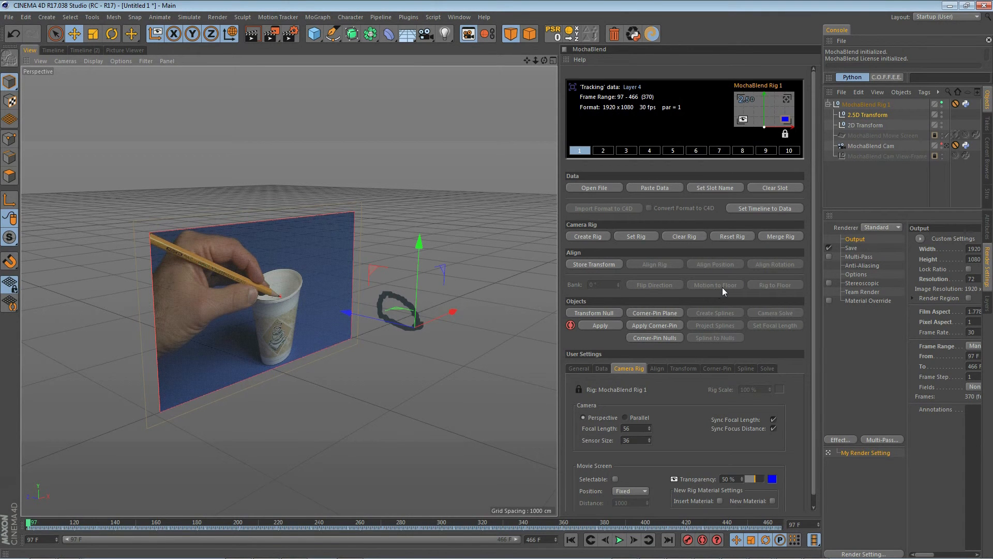
Step: Unlock MochaBlend Rig 1 and align the tracked motion to the floor
left_click(785, 135)
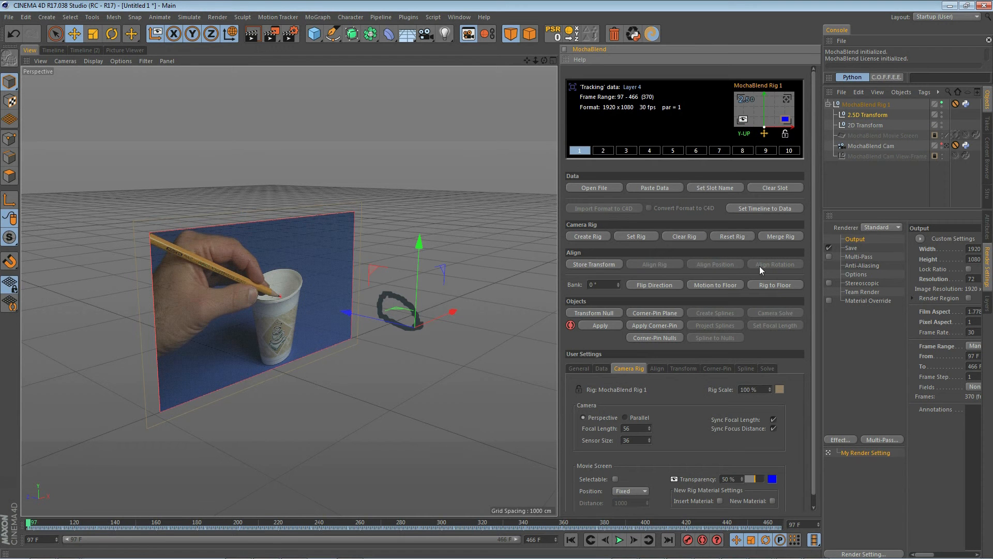
left_click(722, 285)
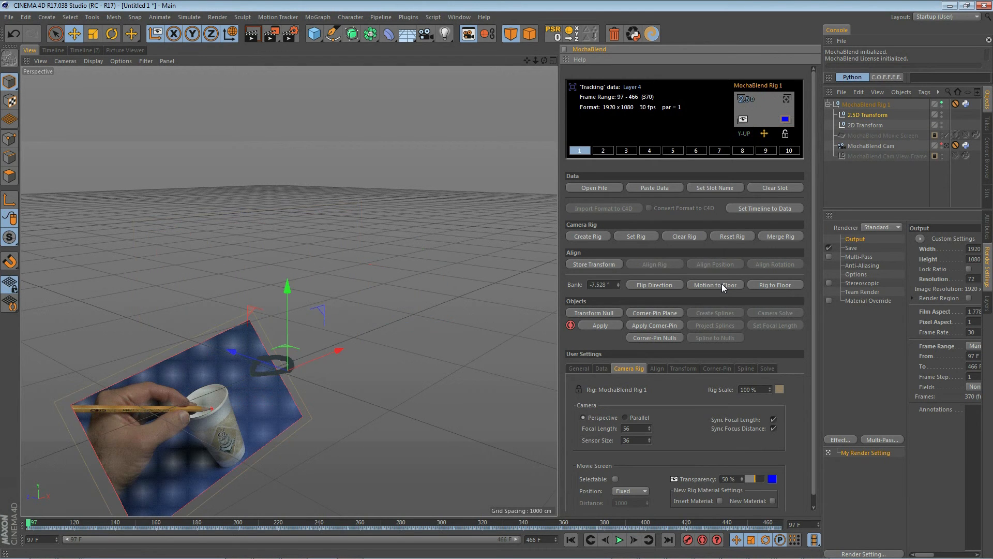
scroll(394, 188, "down", 2)
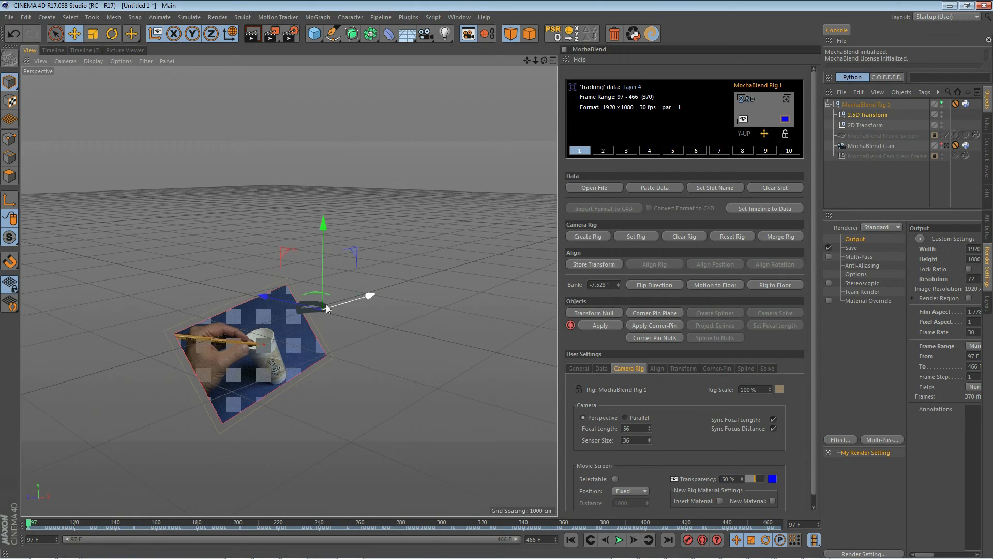
scroll(318, 303, "up", 5)
mouse_move(421, 343)
left_mouse_down("alt")
mouse_move(342, 327)
mouse_move(468, 328)
mouse_move(405, 350)
mouse_move(315, 354)
mouse_move(433, 347)
left_mouse_up("alt")
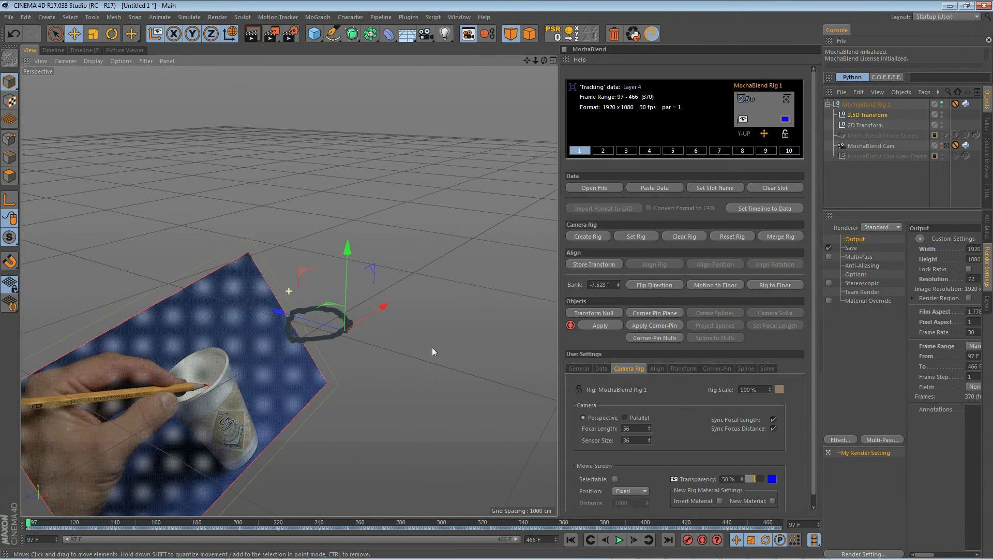
mouse_move(412, 293)
left_mouse_down("alt")
mouse_move(411, 244)
mouse_move(416, 276)
left_mouse_up("alt")
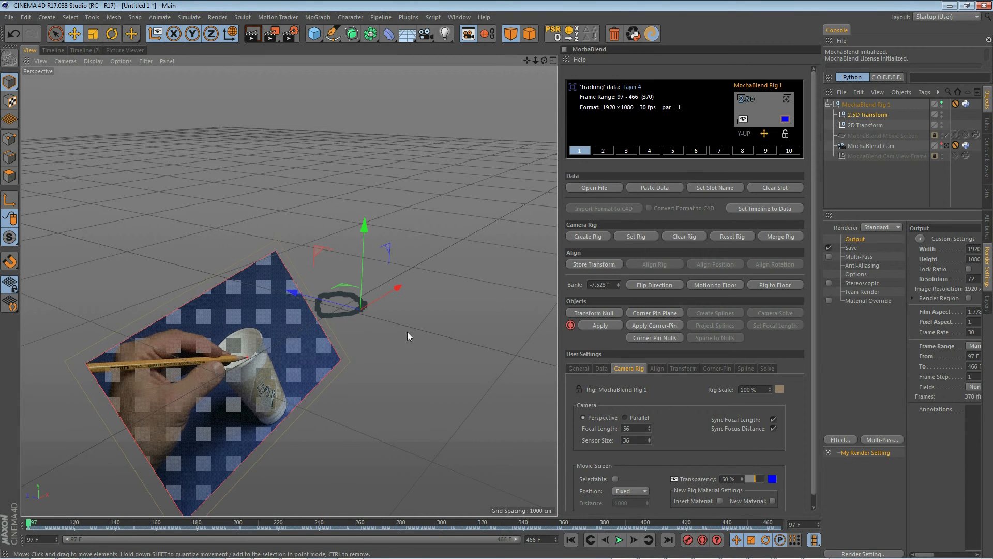
Step: Turn off automatic applying for the 2.5D Transform null and show the MochaBlend Cam in the perspective view
left_click(571, 325)
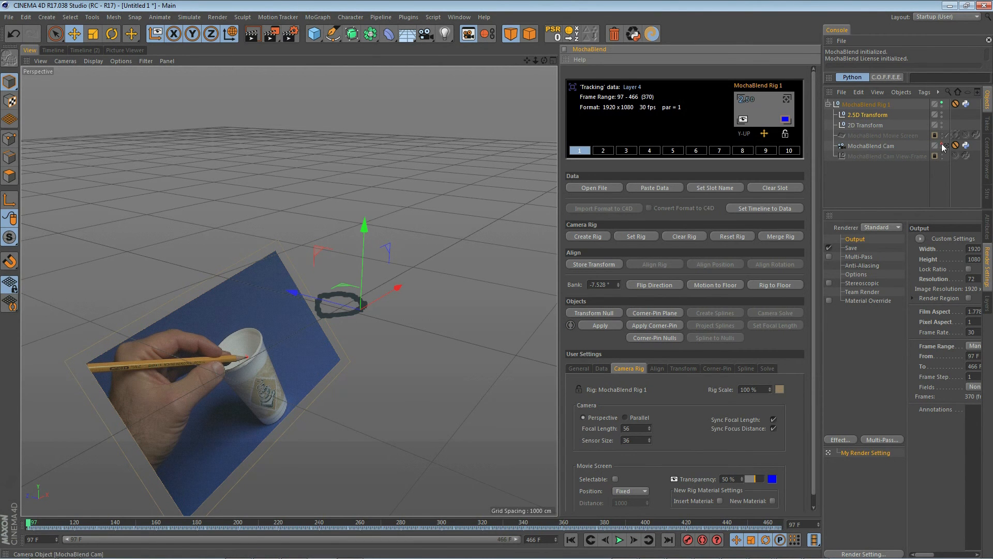
left_click(942, 146)
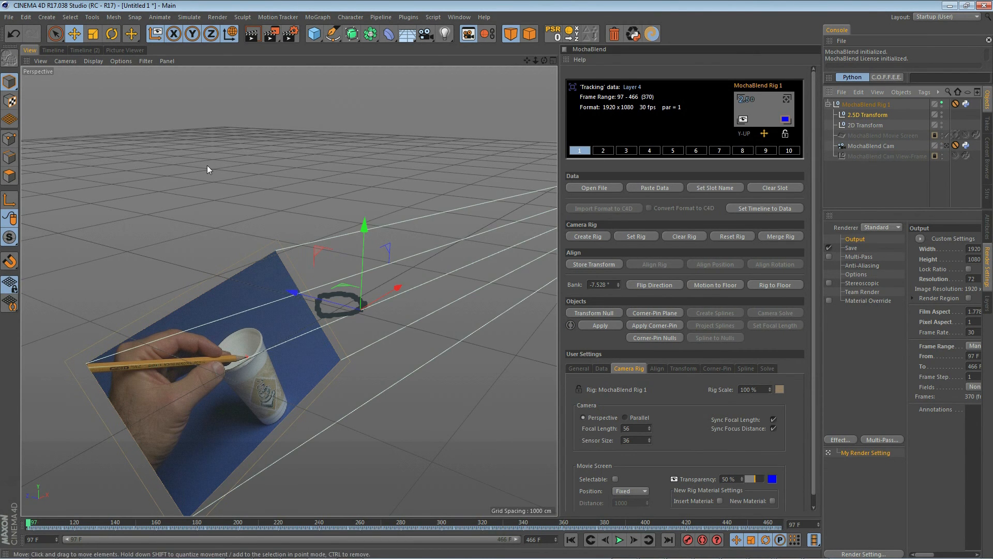
scroll(206, 165, "down", 5)
left_click_drag(334, 333, 374, 318, "alt")
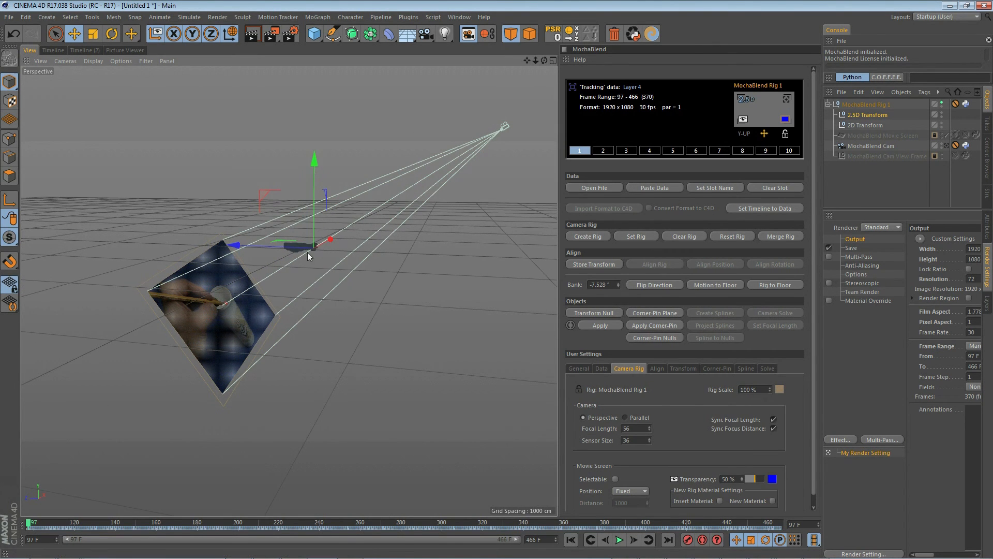
left_click_drag(439, 281, 278, 294, "alt")
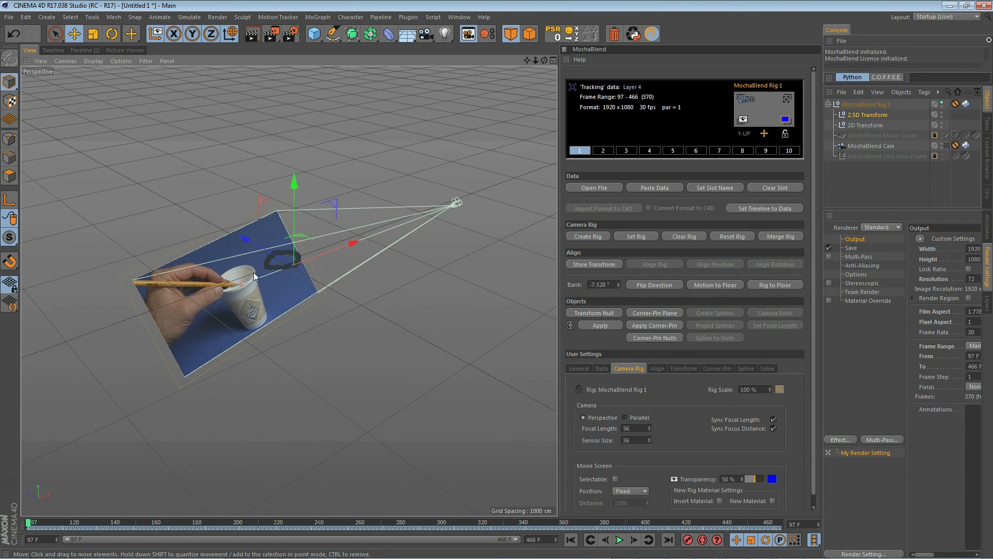